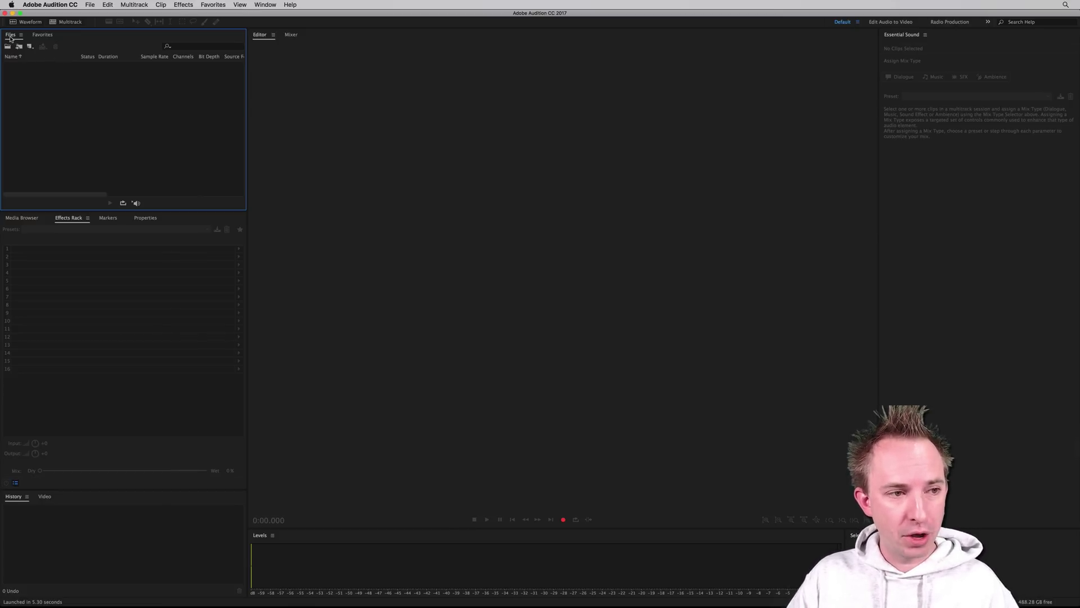
- Glance at the Favorites panel, then create a new 44100 Hz stereo audio file, Untitled 1
{"action": "left_click", "coordinate": [43, 35]}
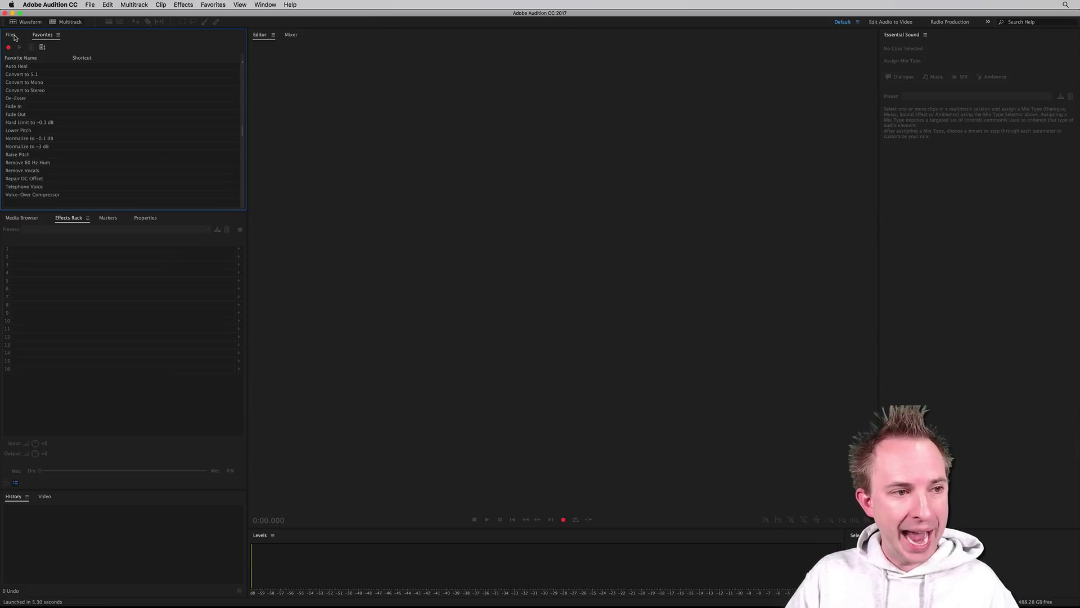
{"action": "left_click", "coordinate": [11, 35]}
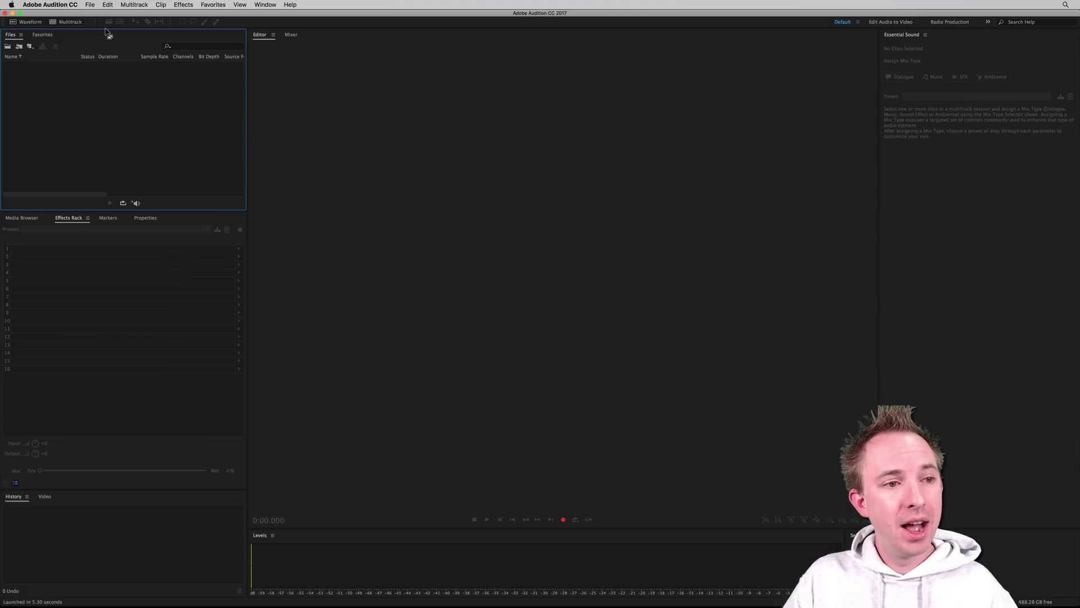
{"action": "left_click", "coordinate": [90, 5]}
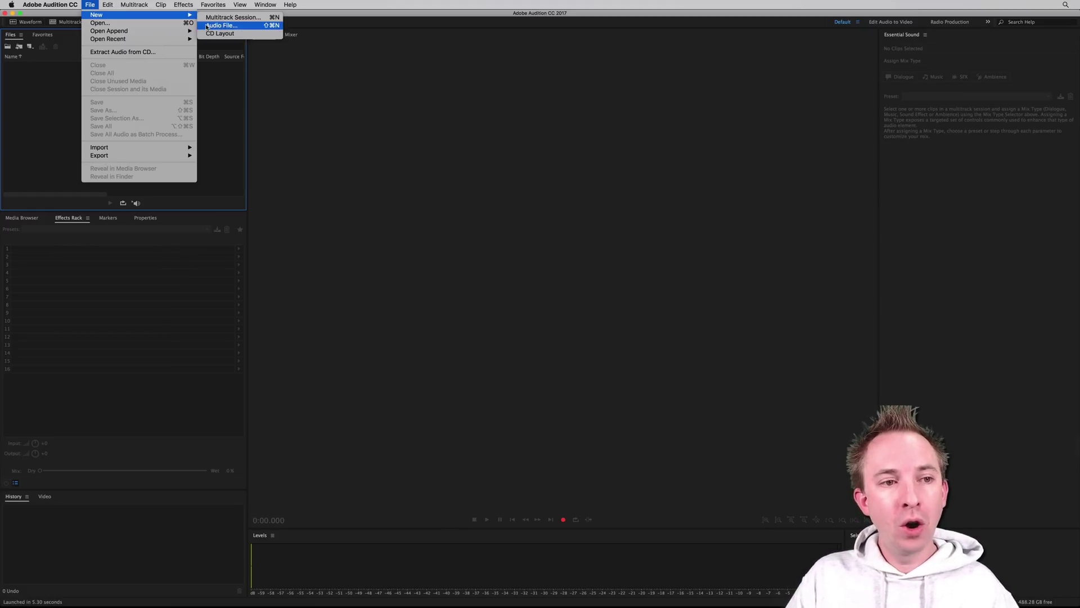
{"action": "left_click", "coordinate": [206, 25]}
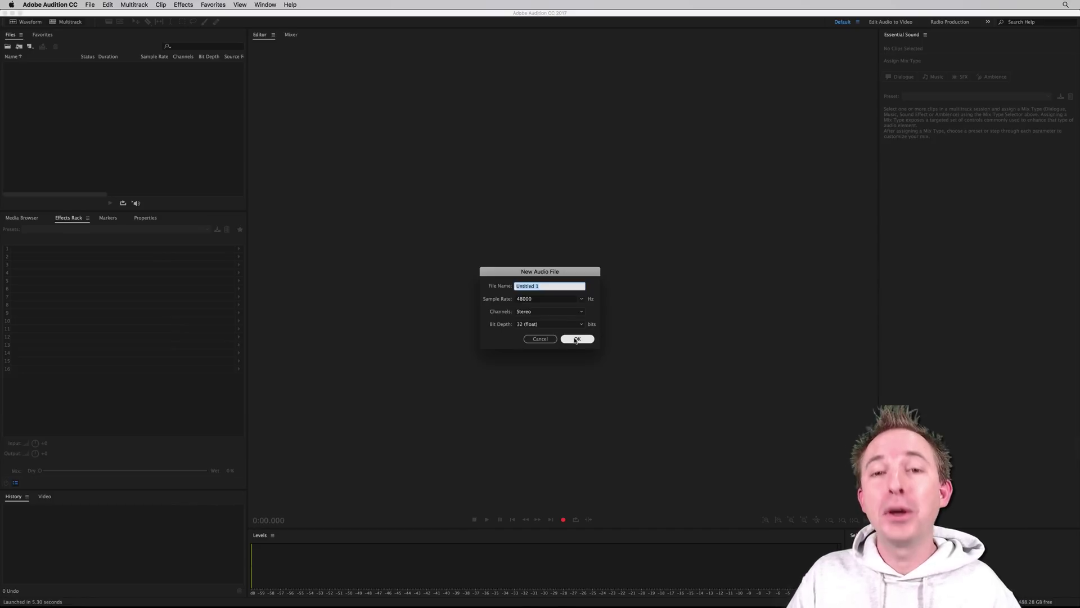
{"action": "left_click", "coordinate": [582, 300]}
{"action": "left_click", "coordinate": [532, 356]}
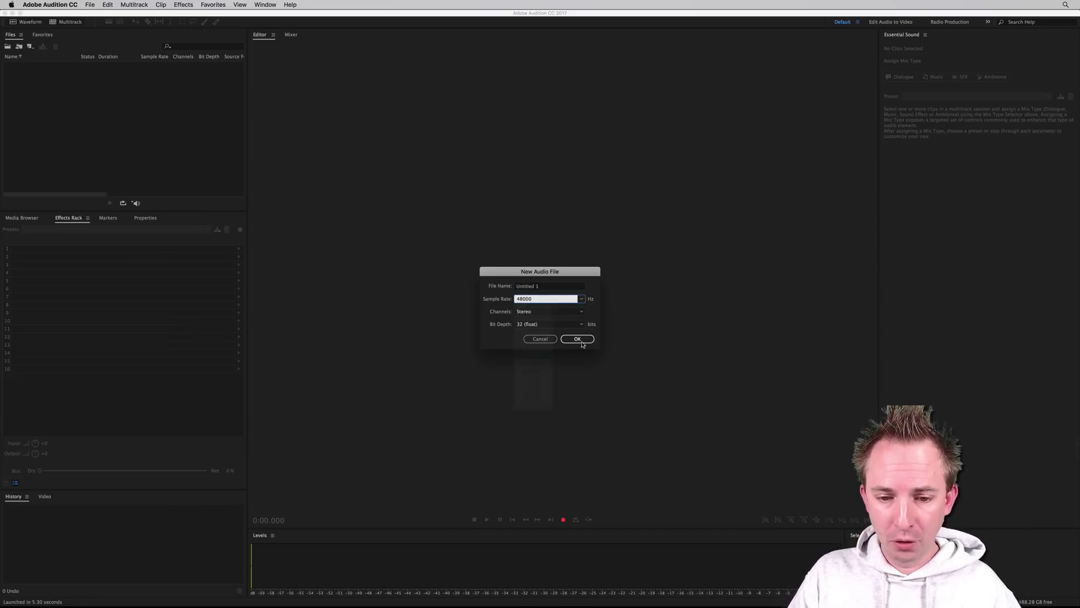
{"action": "left_click", "coordinate": [582, 339]}
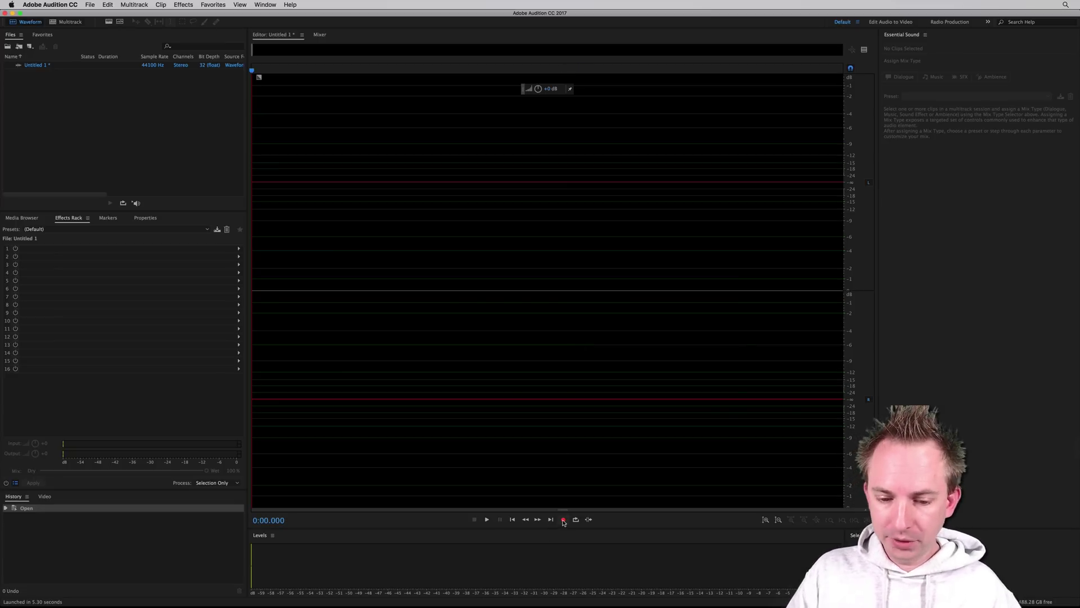
- Turn on the spectral frequency display and record a short voice take
{"action": "left_click", "coordinate": [108, 22]}
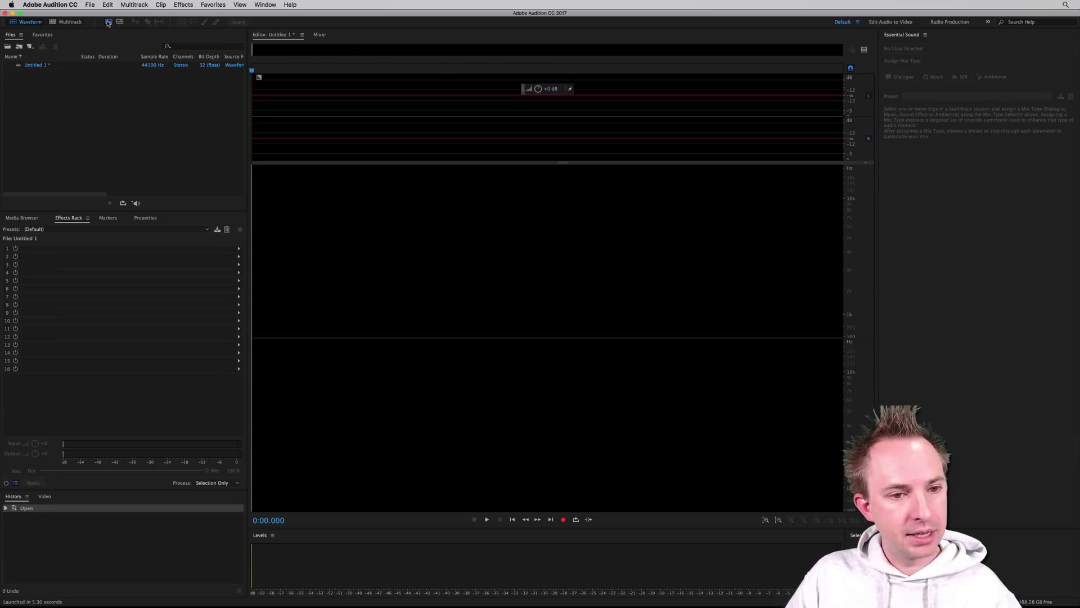
{"action": "left_click", "coordinate": [564, 520]}
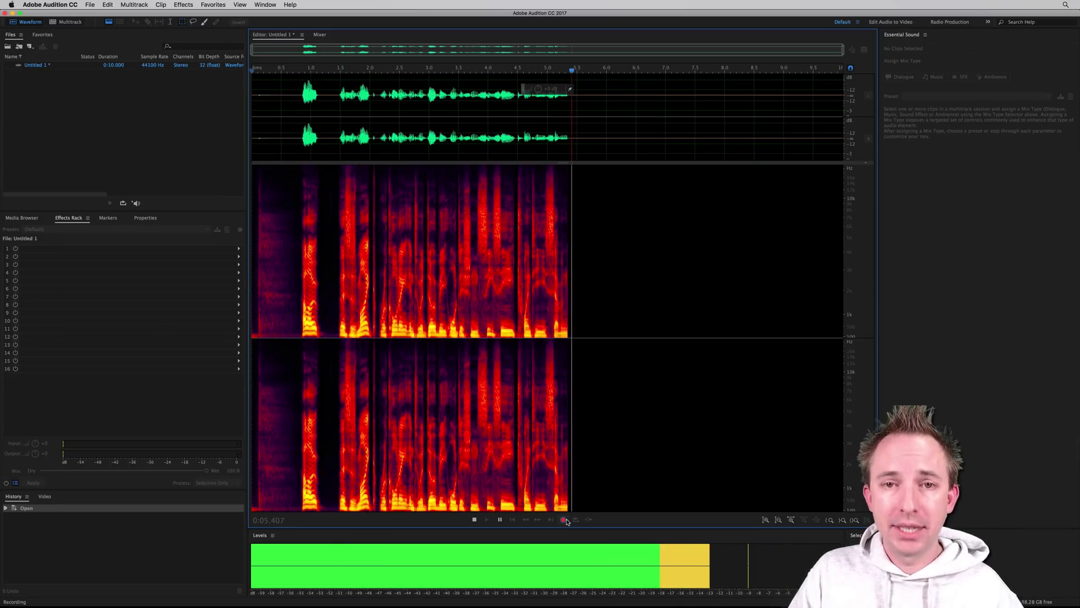
{"action": "left_click", "coordinate": [564, 519]}
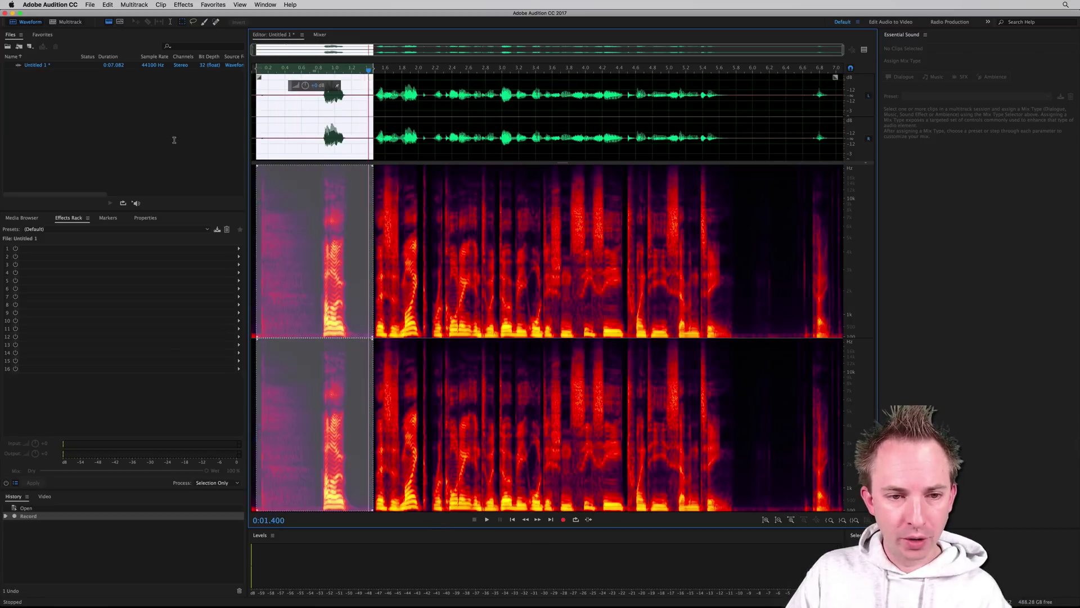
- Trim the silence from both ends, leaving a 4.468-second clip, and select all of it
{"action": "left_click_drag", "start_coordinate": [377, 142], "coordinate": [252, 141]}
{"action": "key", "text": "Delete"}
{"action": "left_click_drag", "start_coordinate": [721, 140], "coordinate": [950, 145]}
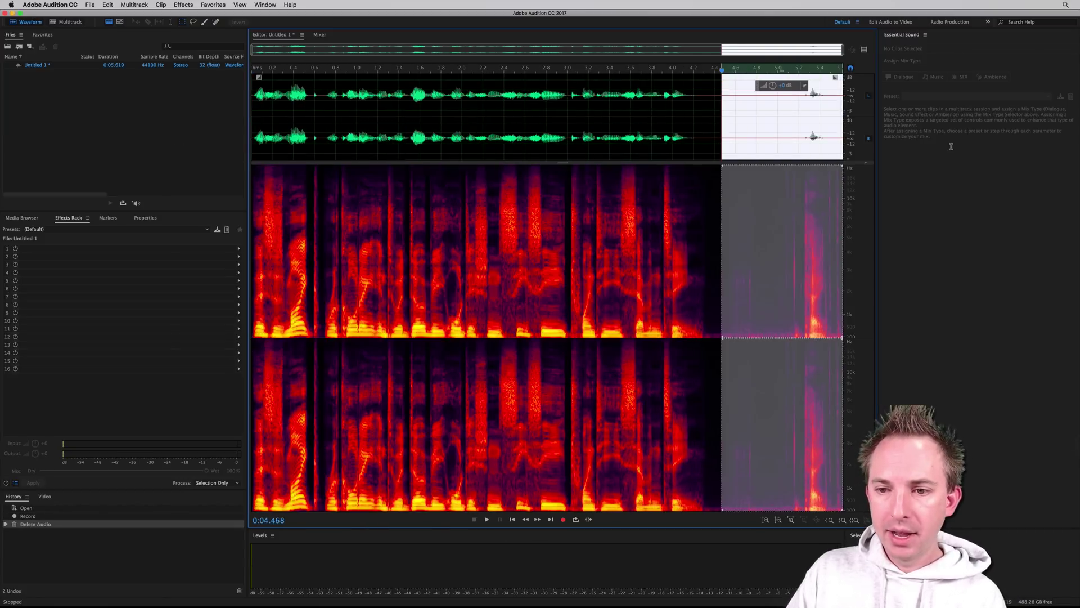
{"action": "key", "text": "Delete"}
{"action": "key", "text": "super+a"}
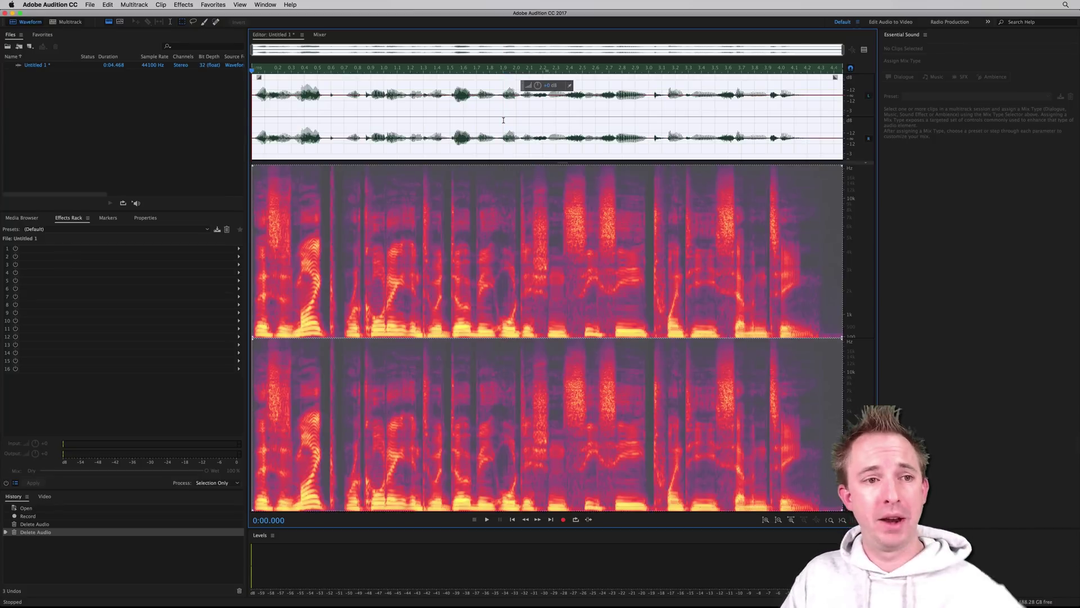
- Bring up Effects > Amplitude and Compression > Multiband Compressor at its Default preset
{"action": "left_click", "coordinate": [184, 5]}
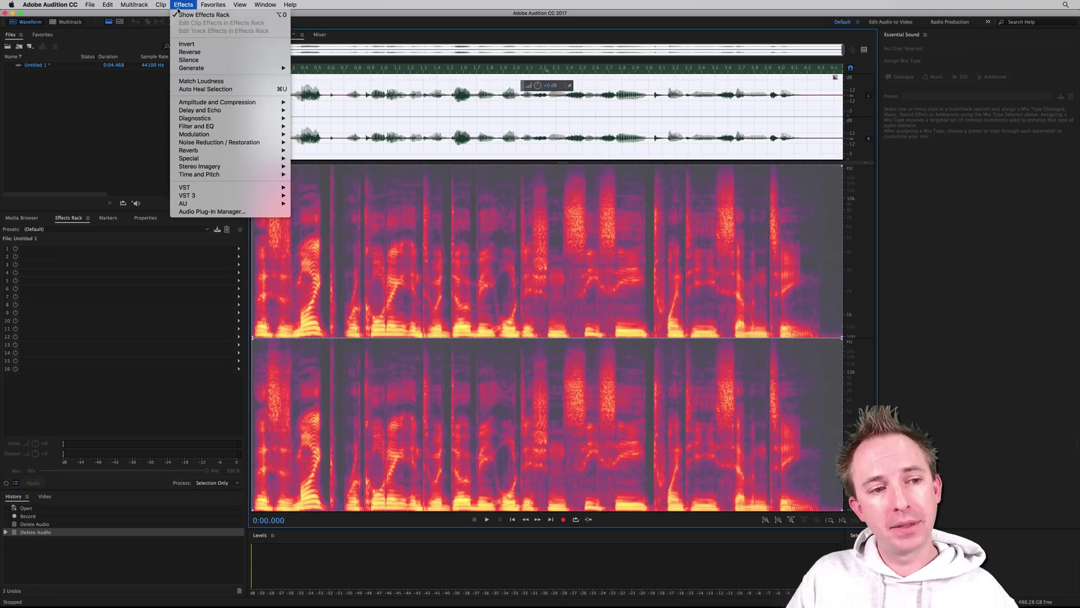
{"action": "mouse_move", "coordinate": [237, 102]}
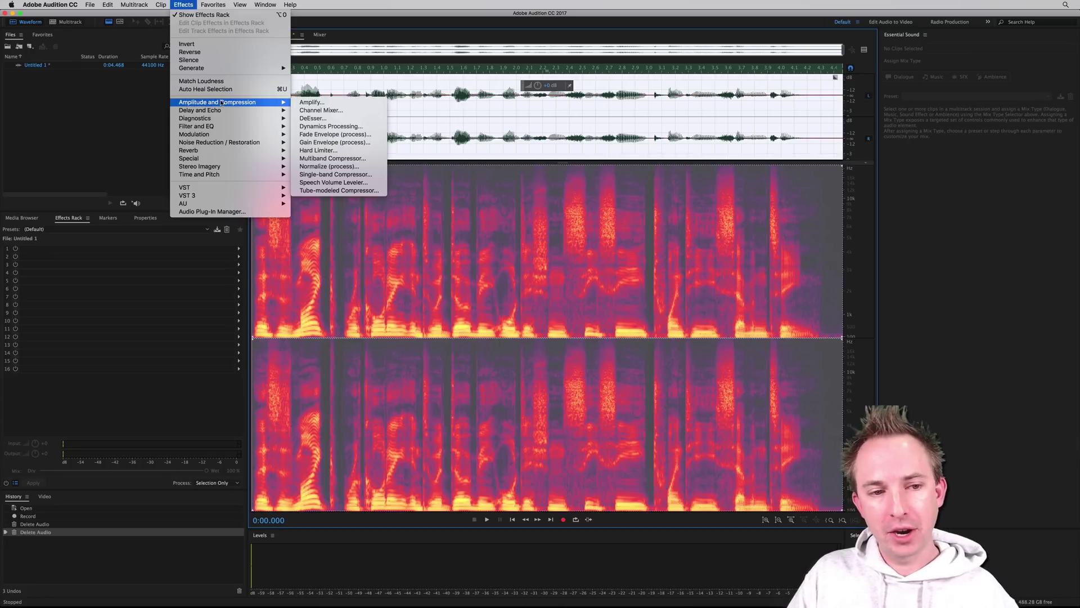
{"action": "left_click", "coordinate": [336, 158]}
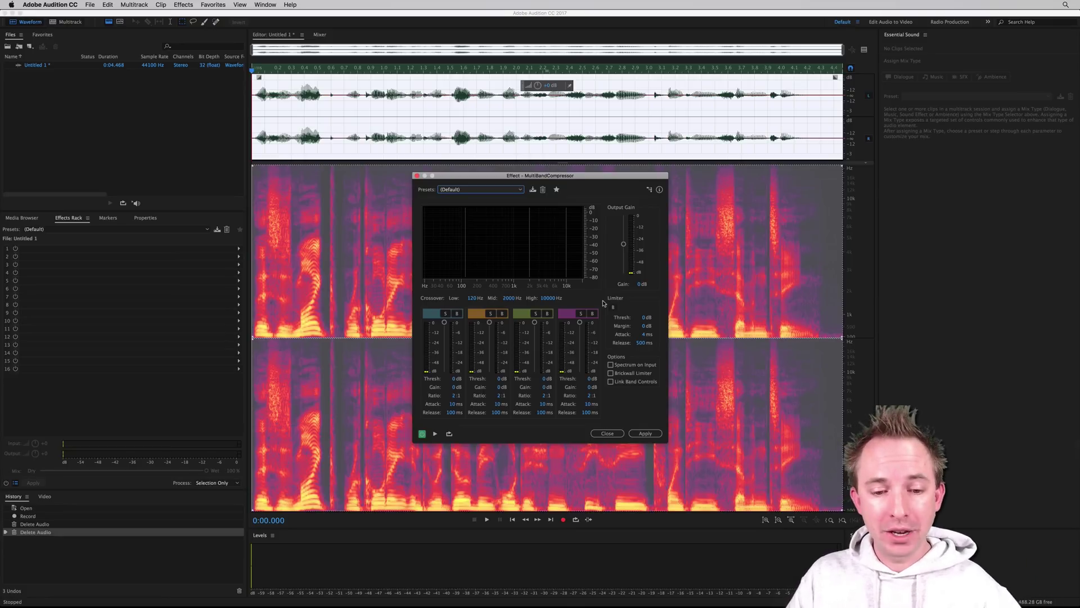
- Deselect the waveform and preview the take twice through the default Multiband Compressor
{"action": "left_click", "coordinate": [251, 125]}
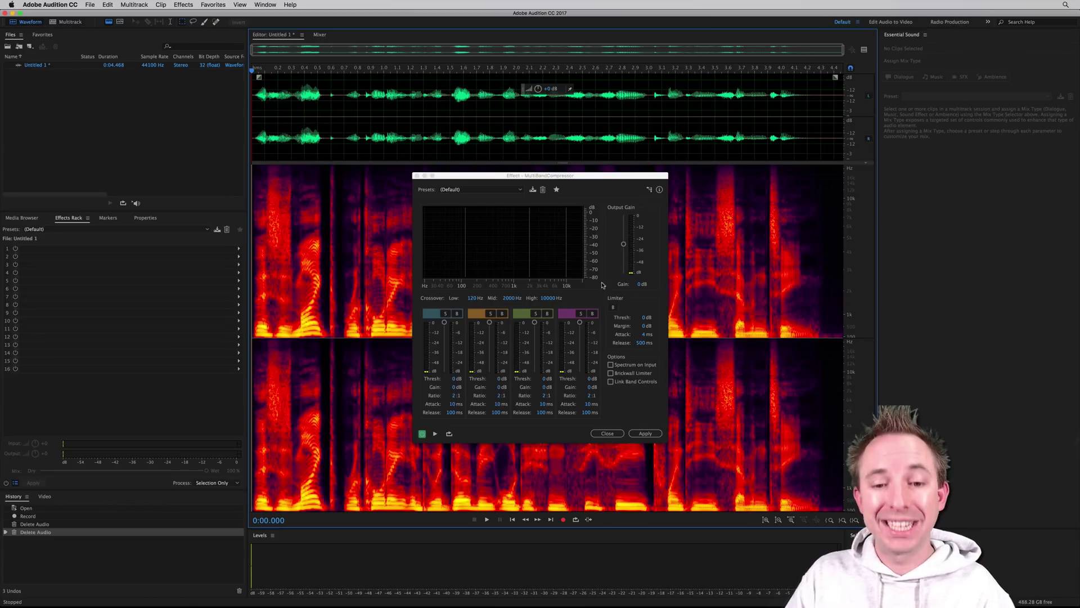
{"action": "key", "text": "space"}
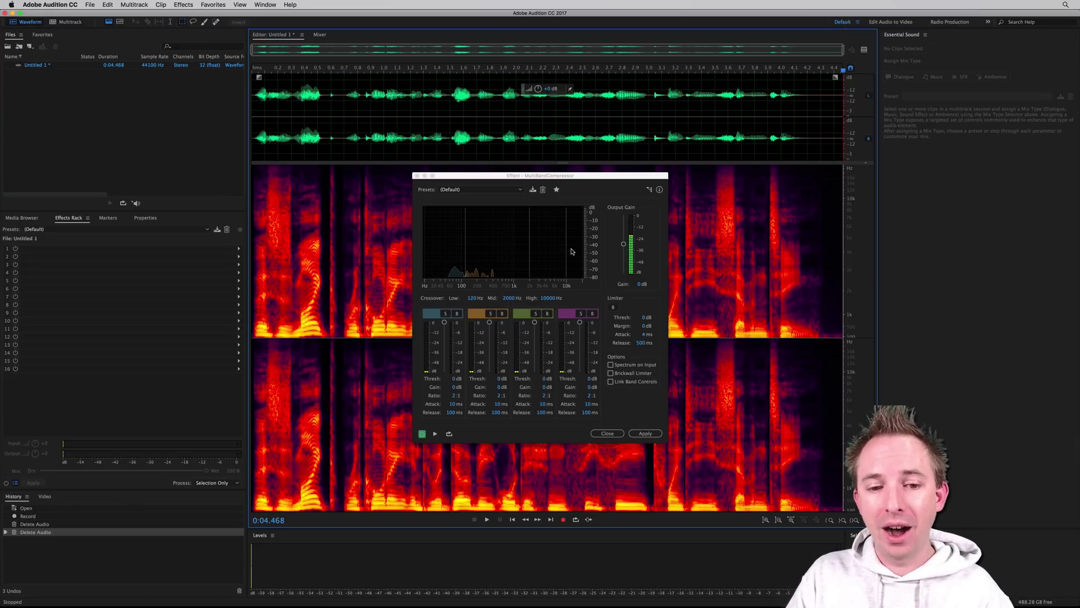
{"action": "key", "text": "space"}
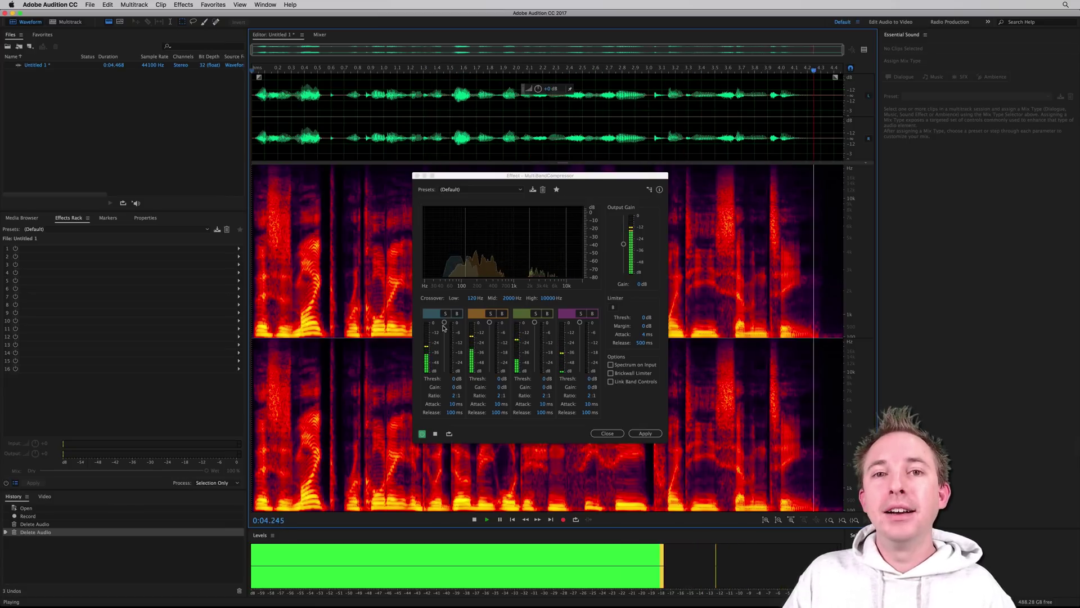
- Lower the band thresholds (band 1 -26 dB, band 2 -39 dB, band 3 slightly, band 4 -4 dB) while previewing, then close without applying
{"action": "left_click_drag", "start_coordinate": [445, 322], "coordinate": [445, 357]}
{"action": "key", "text": "space"}
{"action": "left_click_drag", "start_coordinate": [489, 329], "coordinate": [445, 361]}
{"action": "key", "text": "space"}
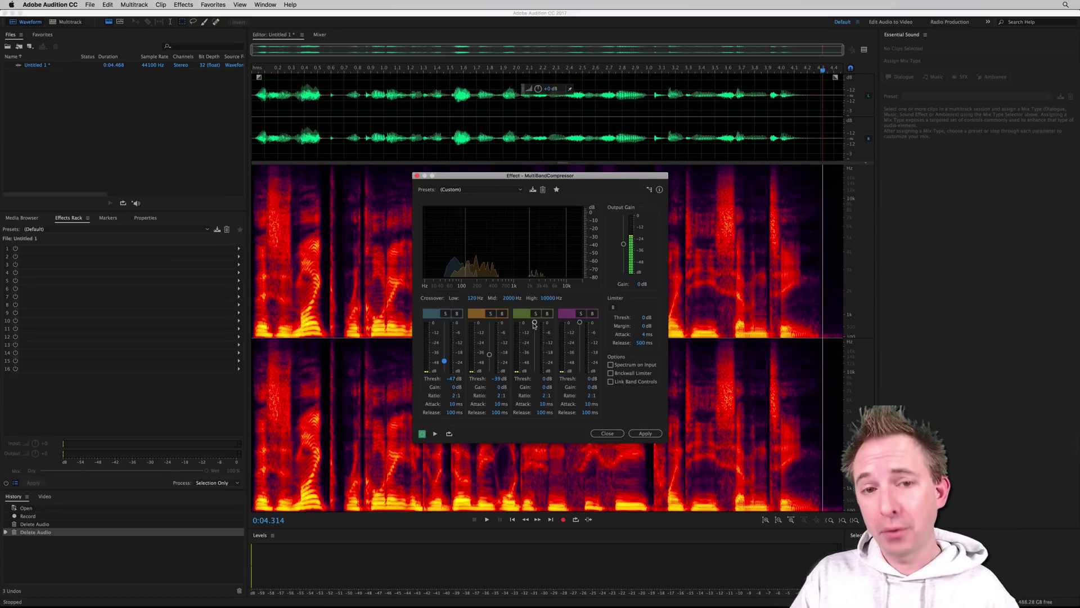
{"action": "left_click_drag", "start_coordinate": [534, 324], "coordinate": [537, 328]}
{"action": "key", "text": "space"}
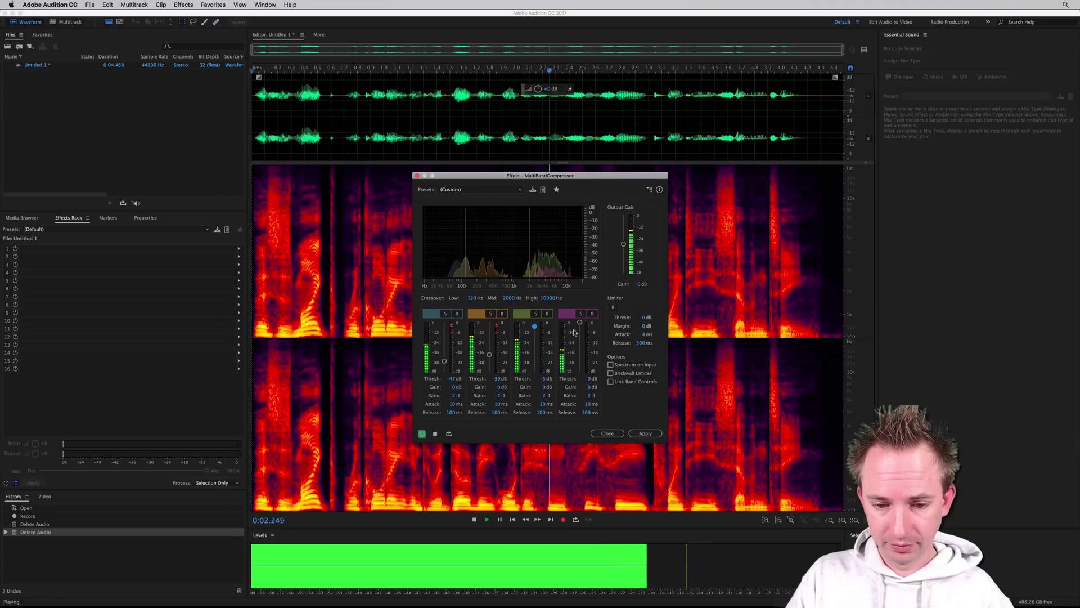
{"action": "left_click_drag", "start_coordinate": [574, 333], "coordinate": [575, 335]}
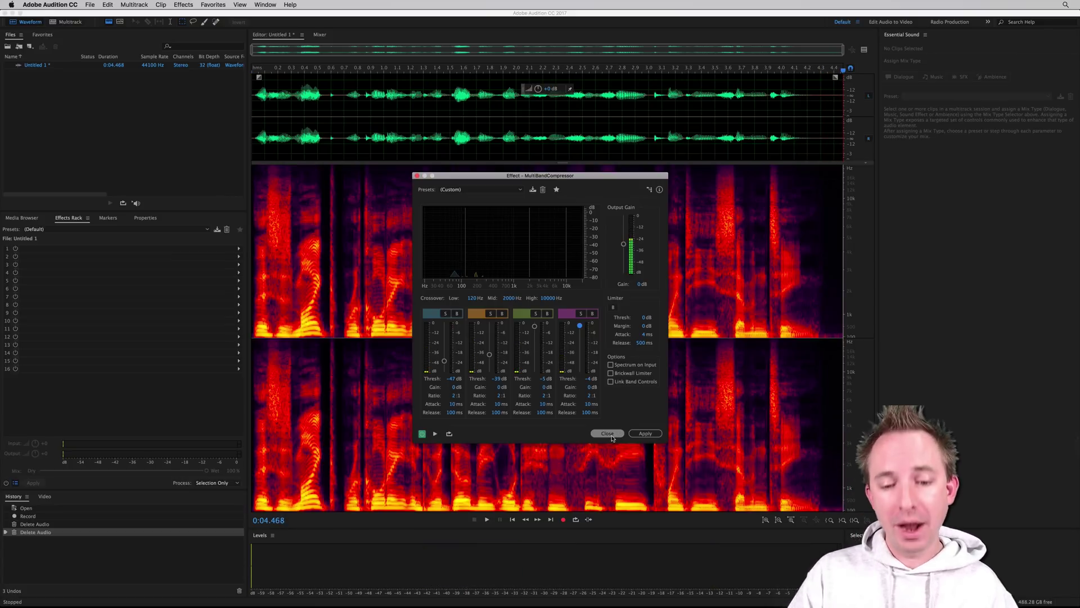
{"action": "left_click", "coordinate": [610, 435]}
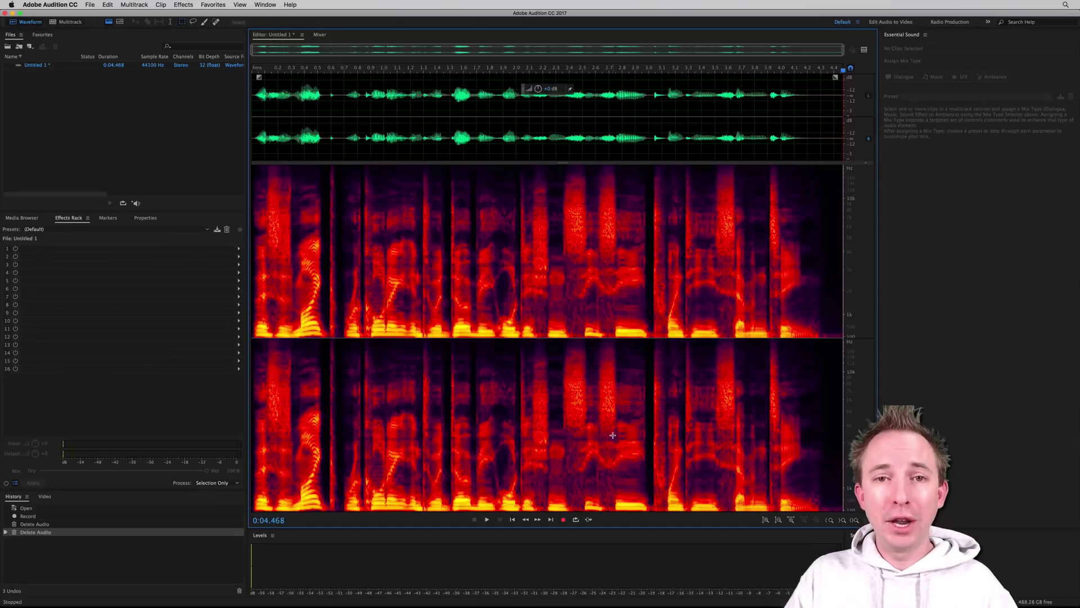
- Create Untitled Session 1, place Untitled 1 at the start of Track 1, and copy it to Track 2
{"action": "left_click", "coordinate": [63, 23]}
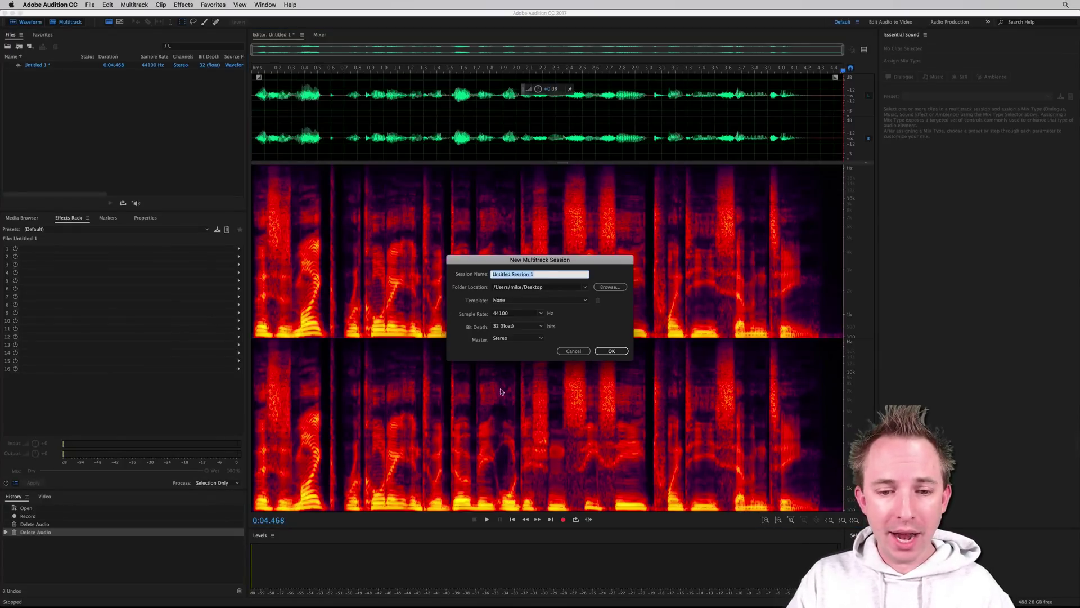
{"action": "left_click", "coordinate": [610, 352]}
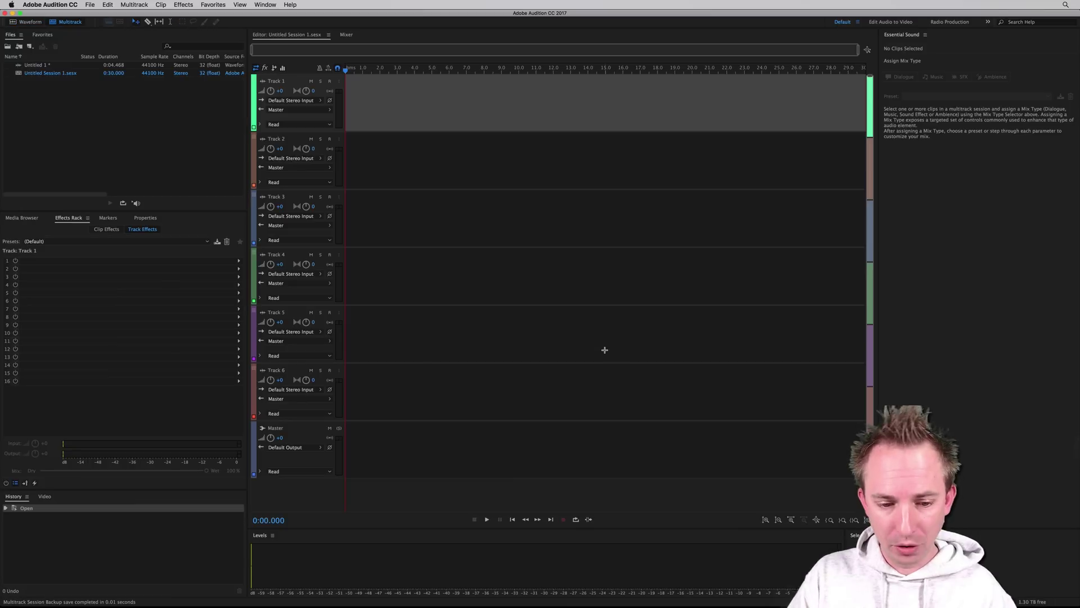
{"action": "left_click_drag", "start_coordinate": [38, 69], "coordinate": [432, 168]}
{"action": "left_click", "coordinate": [487, 181]}
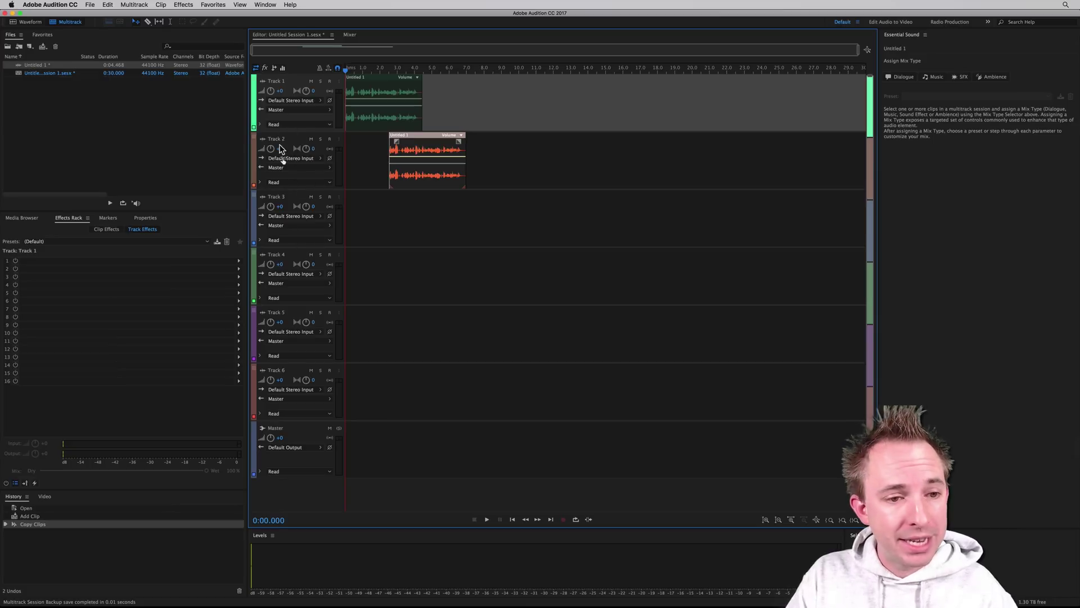
- Put a Default Delay and Echo > Echo effect in Track 1's first rack slot and close its window
{"action": "left_click", "coordinate": [239, 260]}
{"action": "mouse_move", "coordinate": [287, 298]}
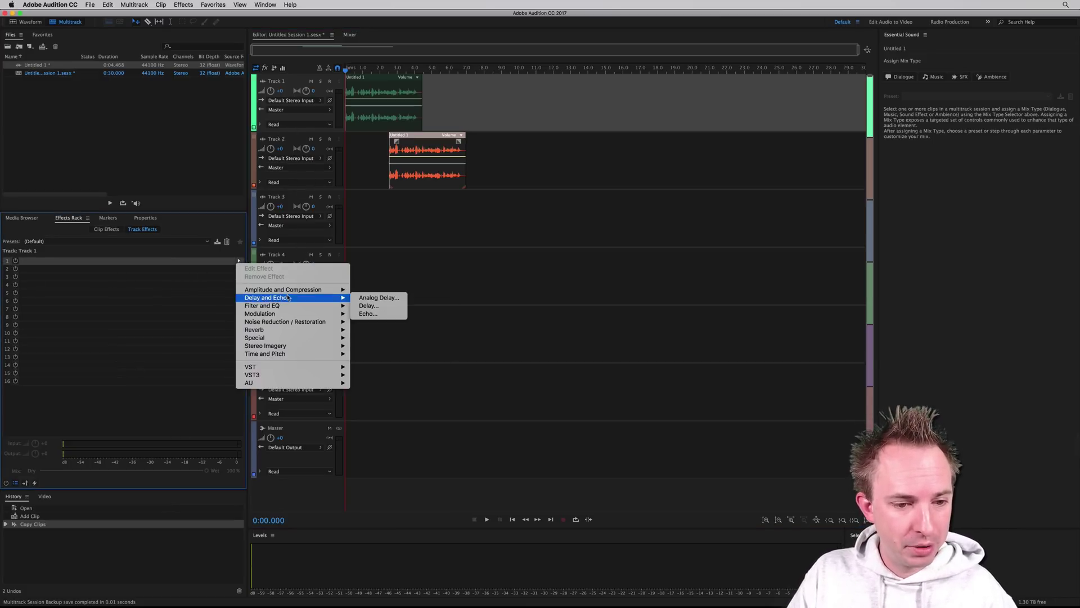
{"action": "left_click", "coordinate": [392, 314]}
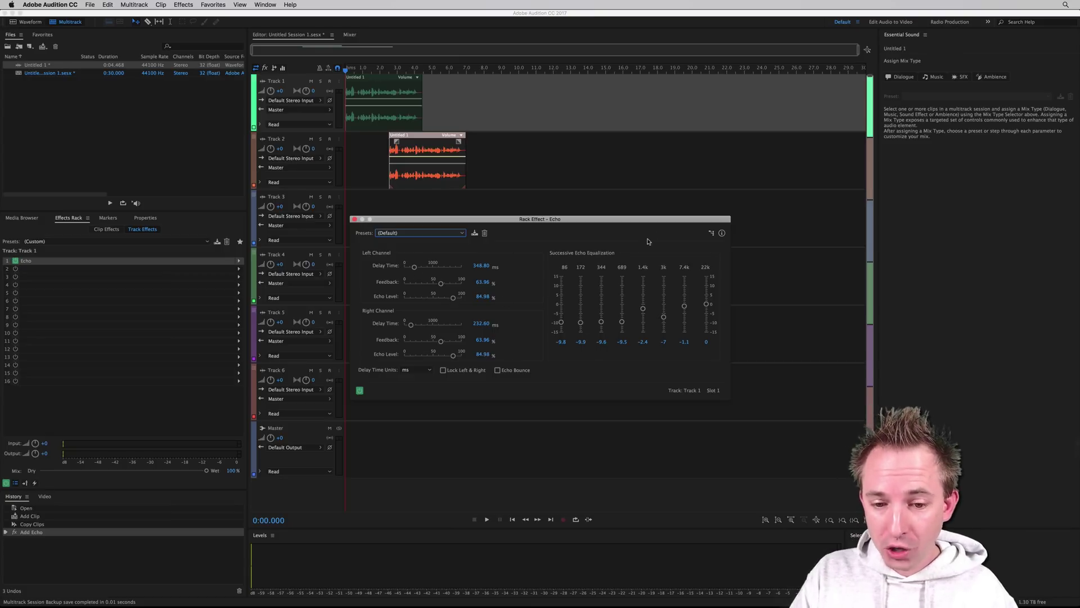
{"action": "left_click", "coordinate": [354, 219]}
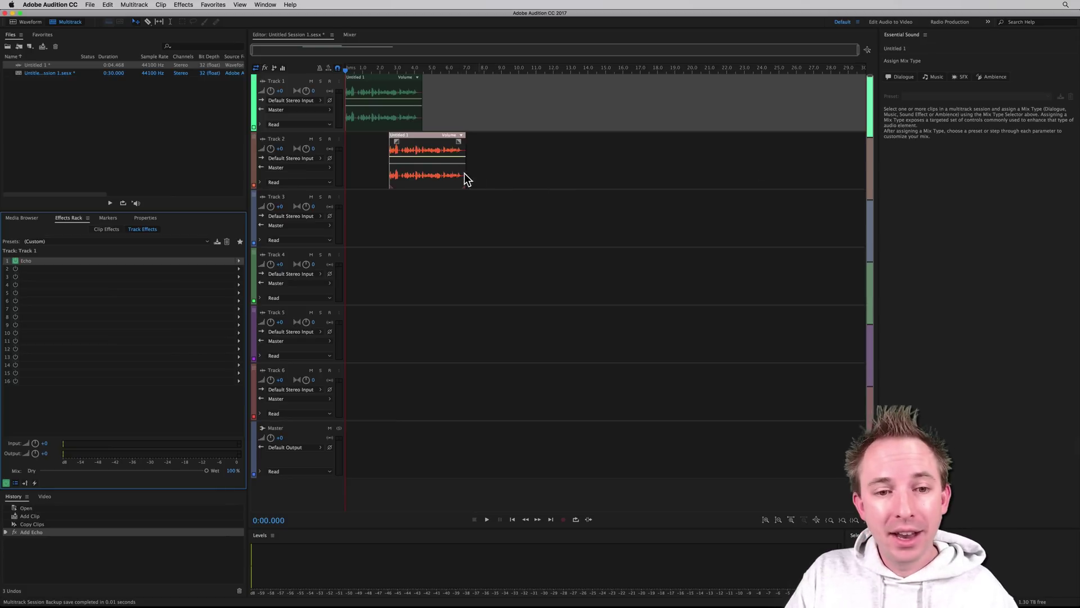
- Mark the Track 2 clip as Dialogue with the Balanced Male Voice preset and EQ amount 9.5
{"action": "left_click", "coordinate": [367, 162]}
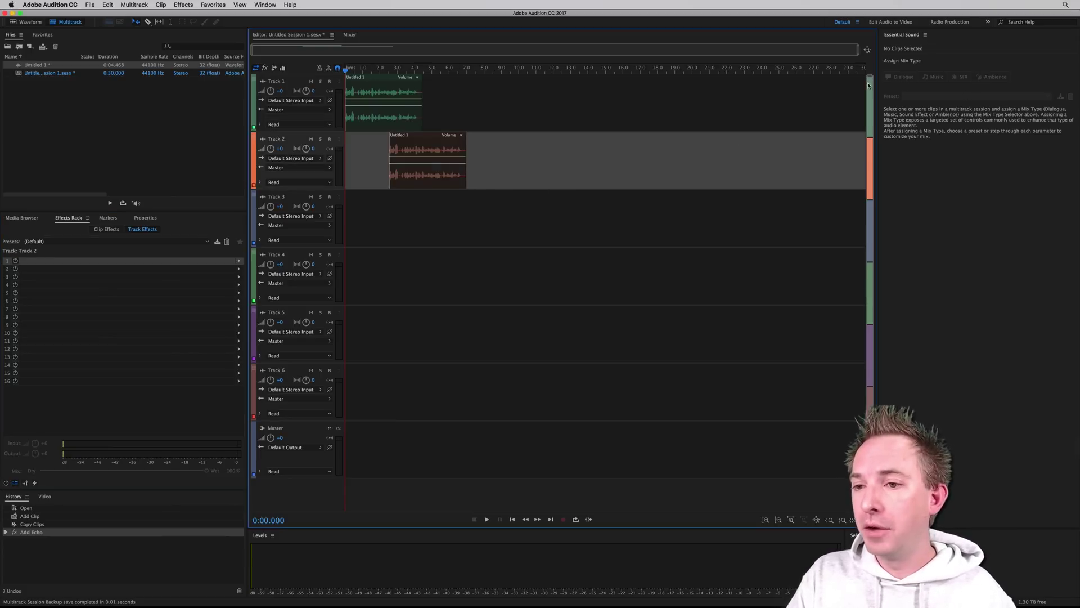
{"action": "left_click", "coordinate": [434, 178]}
{"action": "left_click", "coordinate": [895, 78]}
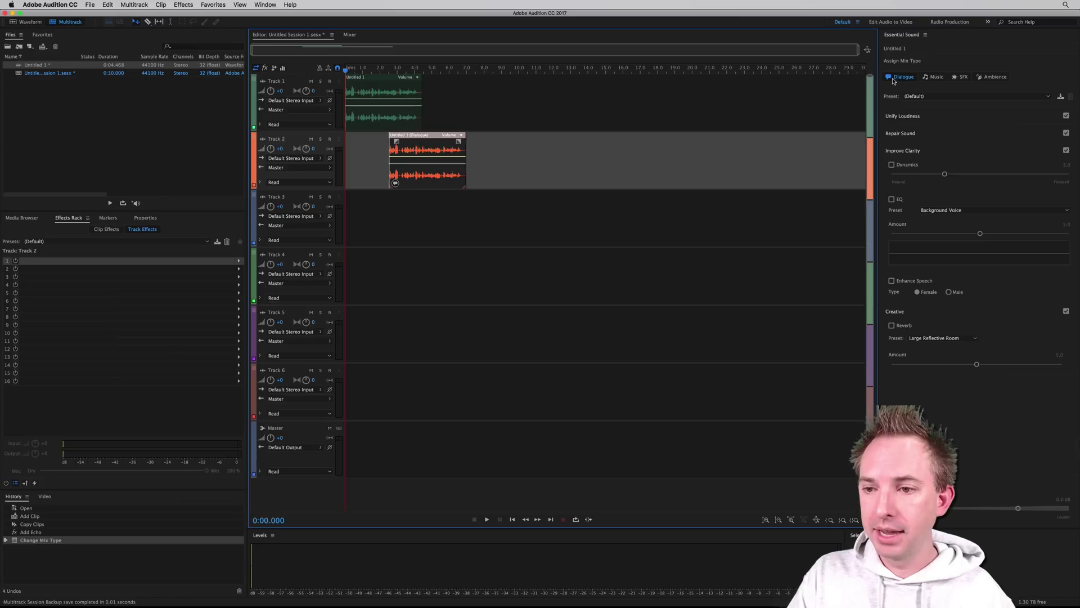
{"action": "left_click", "coordinate": [934, 97]}
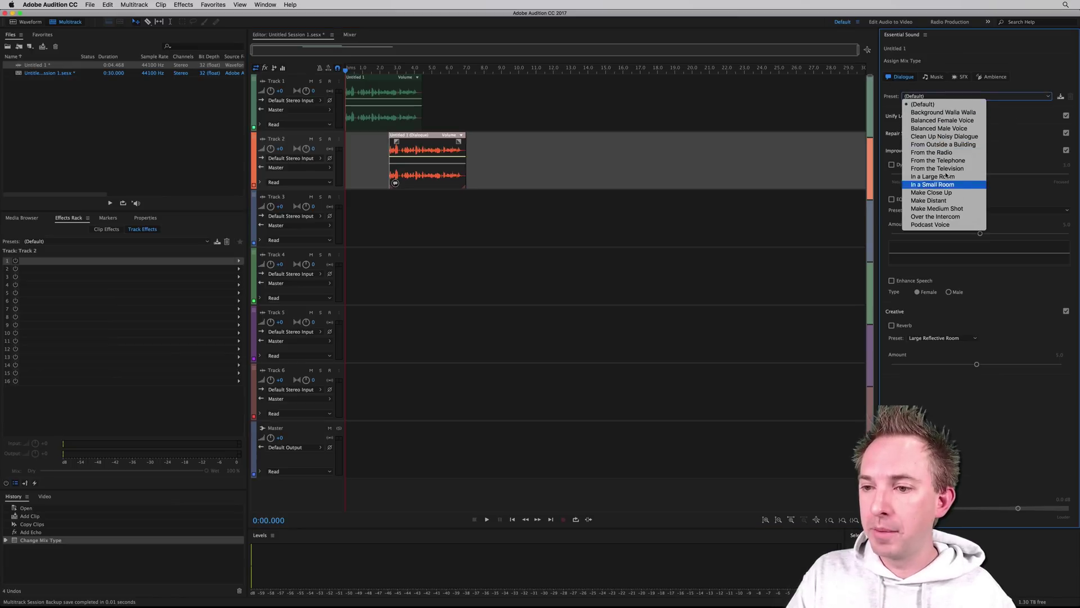
{"action": "left_click", "coordinate": [944, 129]}
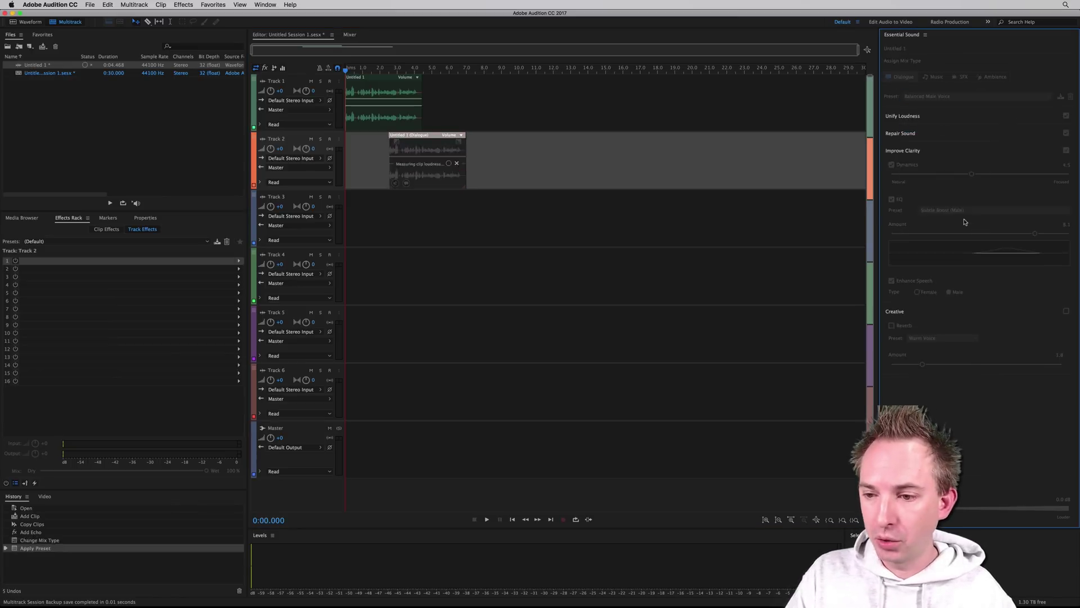
{"action": "left_click_drag", "start_coordinate": [1034, 235], "coordinate": [1059, 234]}
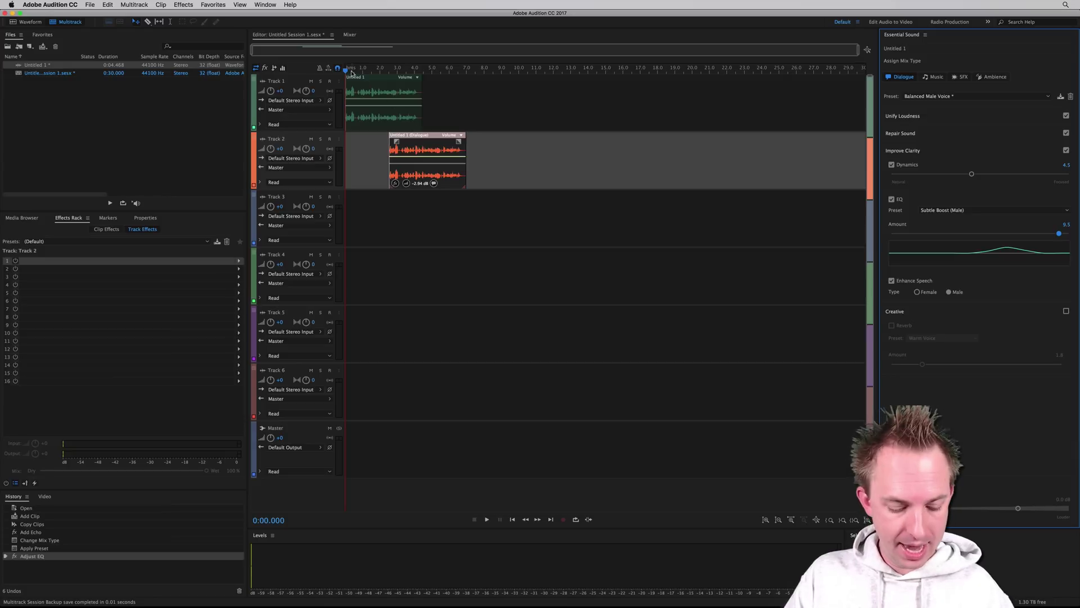
- In the Mixer, lower Track 1 to -10.1 dB and lower Track 2, then return to the Waveform editor
{"action": "left_click", "coordinate": [351, 34]}
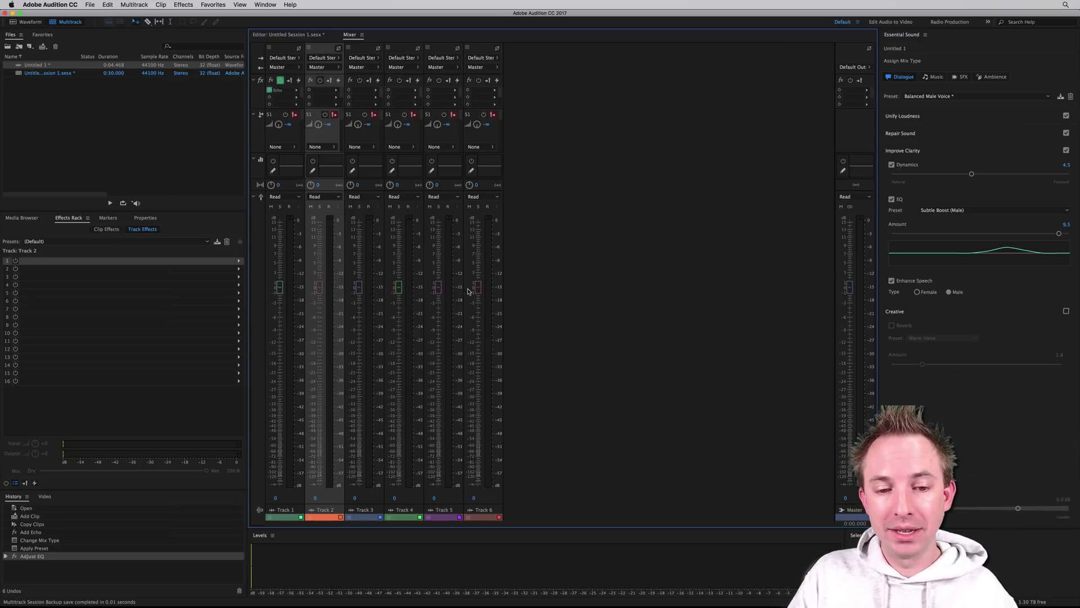
{"action": "left_click_drag", "start_coordinate": [279, 287], "coordinate": [280, 333]}
{"action": "left_click", "coordinate": [322, 290]}
{"action": "left_click_drag", "start_coordinate": [322, 290], "coordinate": [399, 284]}
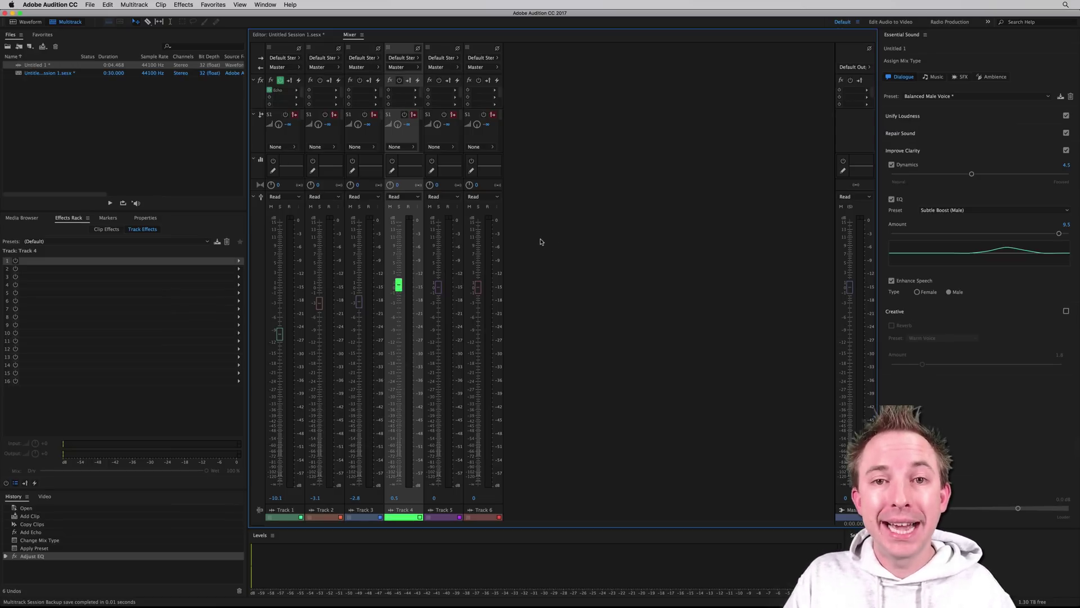
{"action": "left_click", "coordinate": [30, 23]}
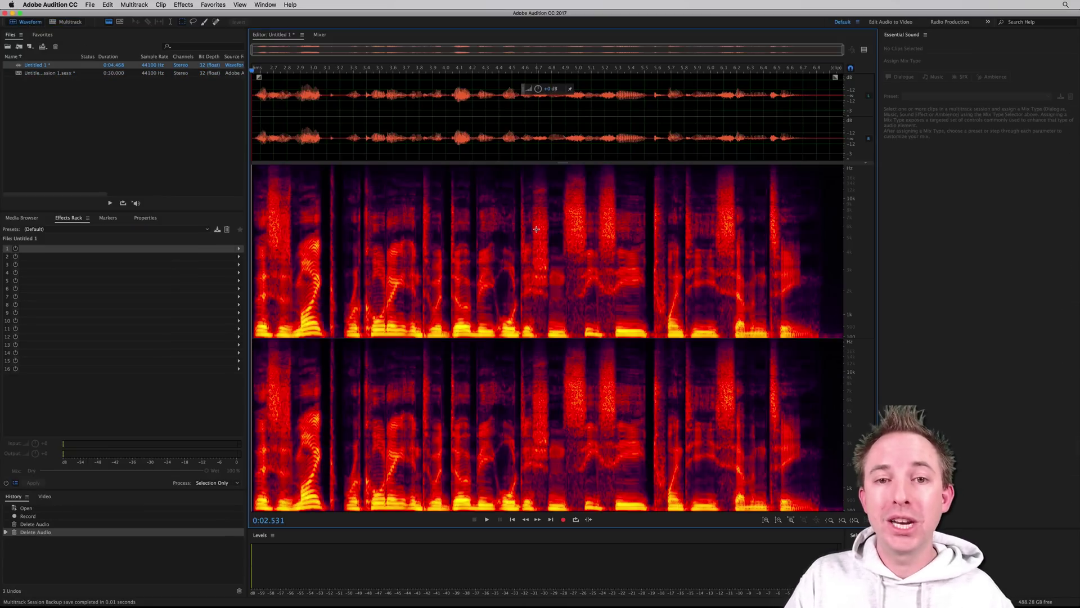
- Show the Audition Learn panel from the Help menu, then pull the Help menu down again
{"action": "left_click", "coordinate": [290, 5]}
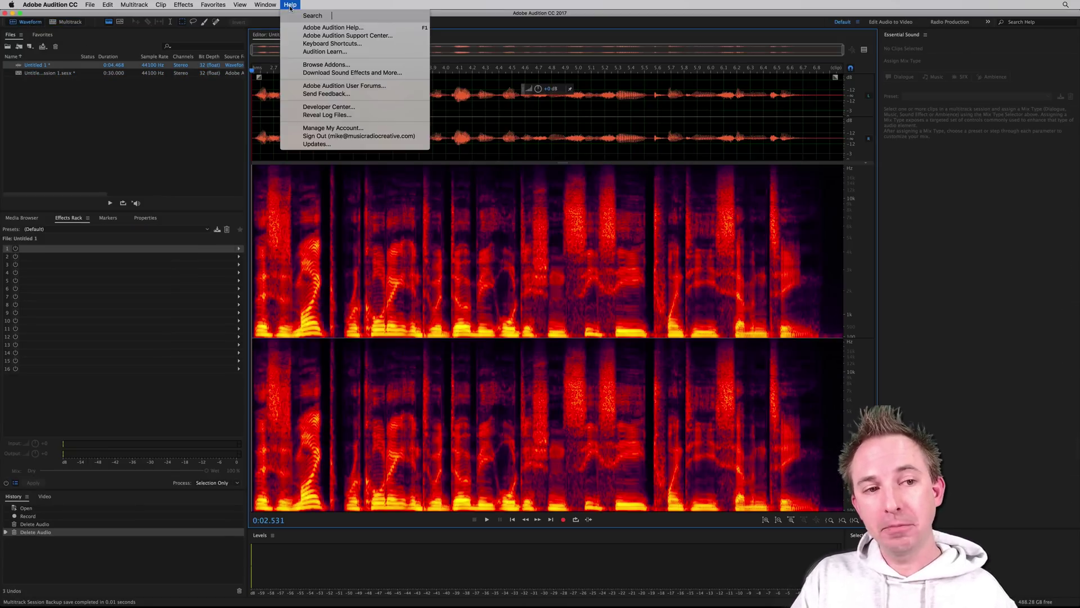
{"action": "left_click", "coordinate": [311, 54]}
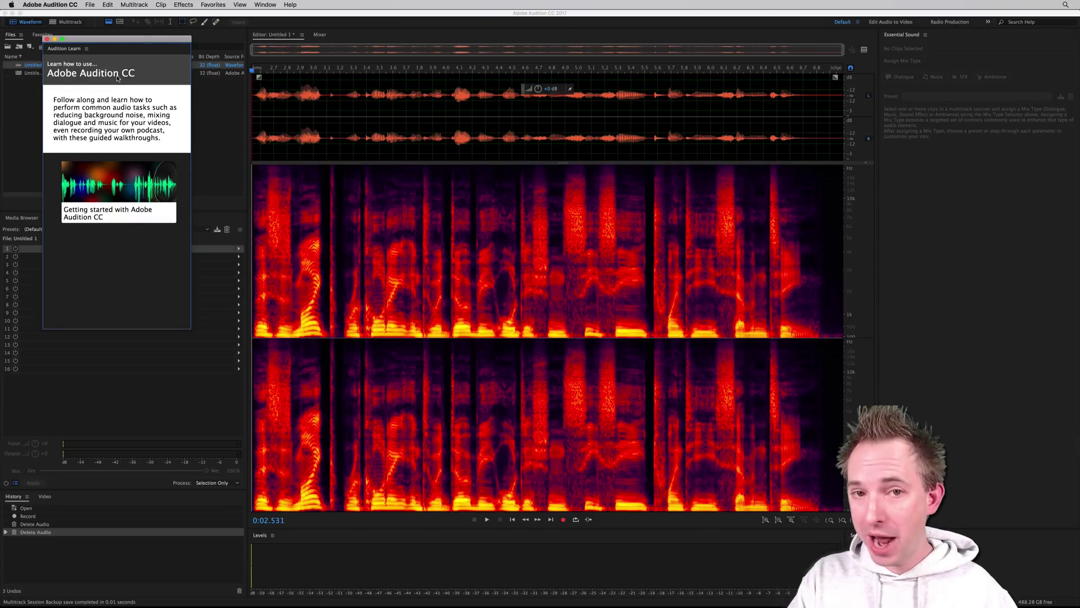
{"action": "left_click", "coordinate": [291, 5]}
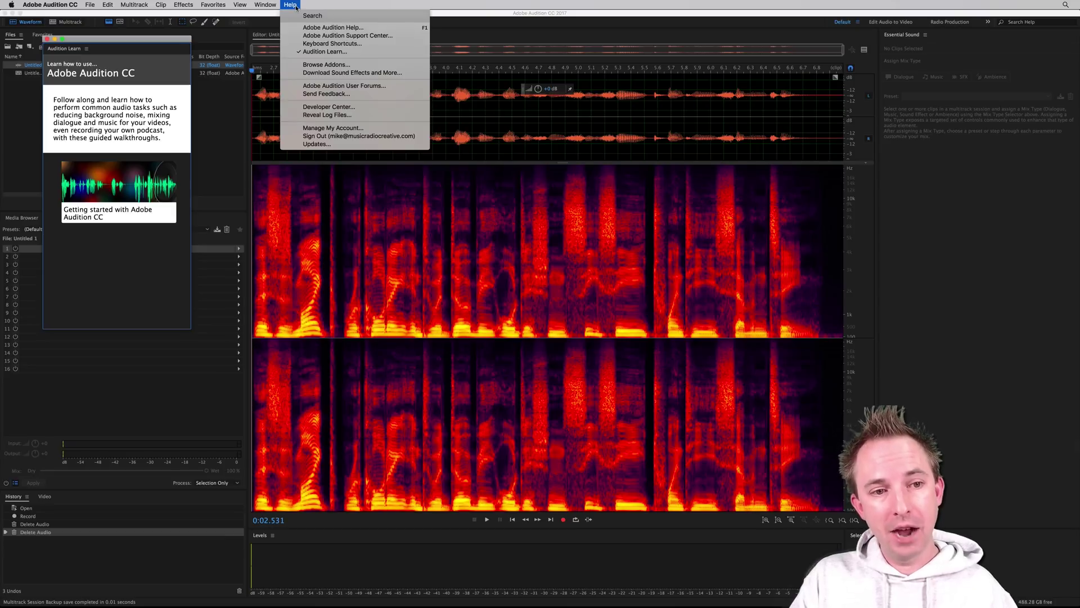